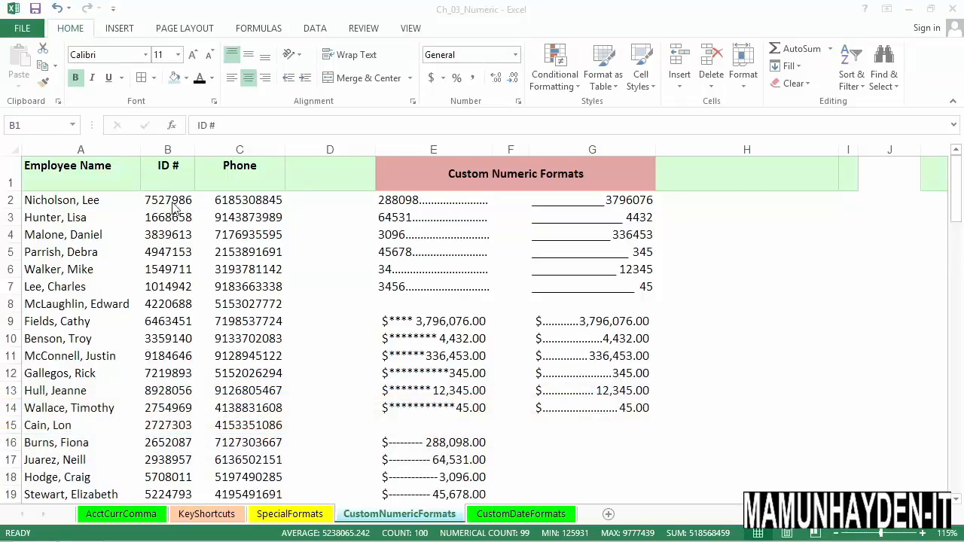
Open the custom number formats for the ID # column and look through the list of existing format codes.
{"action": "left_click", "coordinate": [173, 151]}
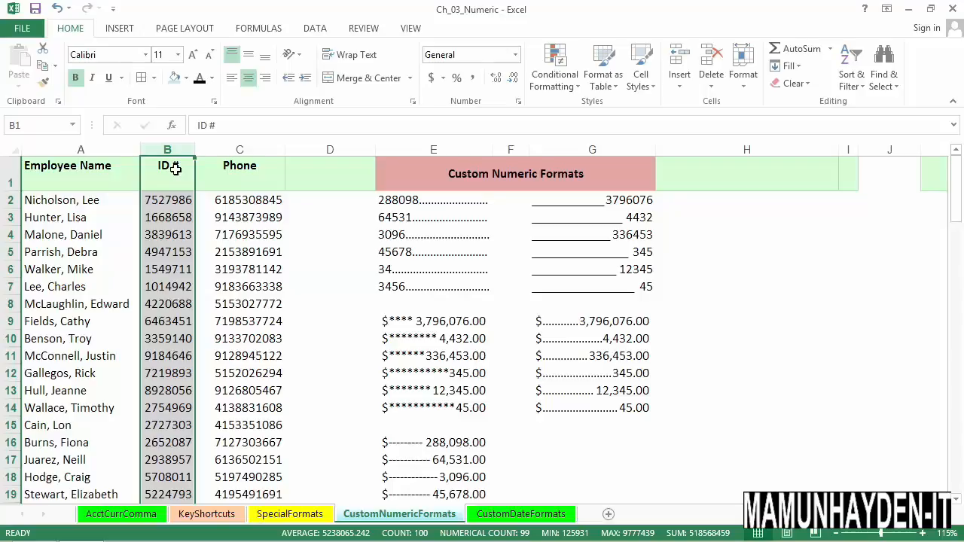
{"action": "key", "text": "ctrl+1"}
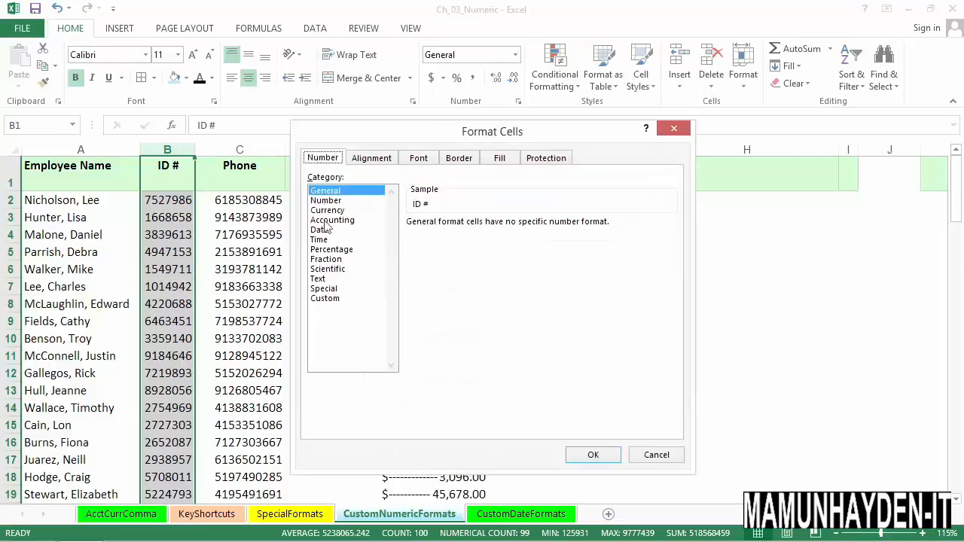
{"action": "left_click", "coordinate": [325, 302]}
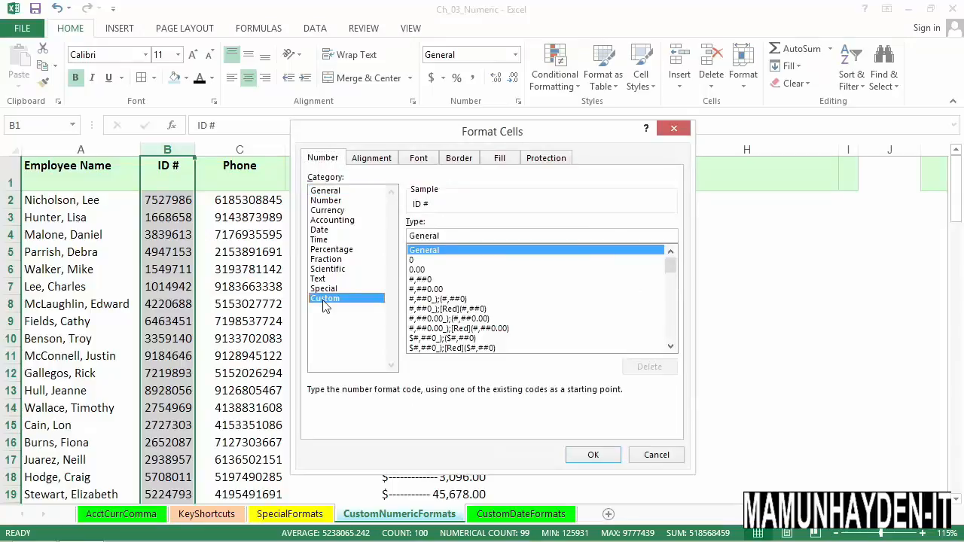
{"action": "left_click", "coordinate": [670, 347]}
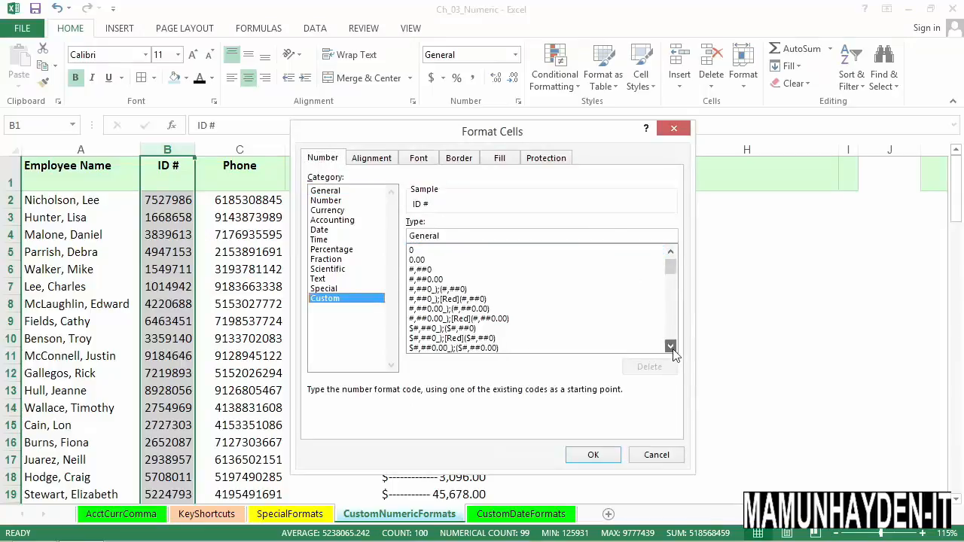
{"action": "left_click", "coordinate": [670, 347]}
{"action": "left_click", "coordinate": [670, 348]}
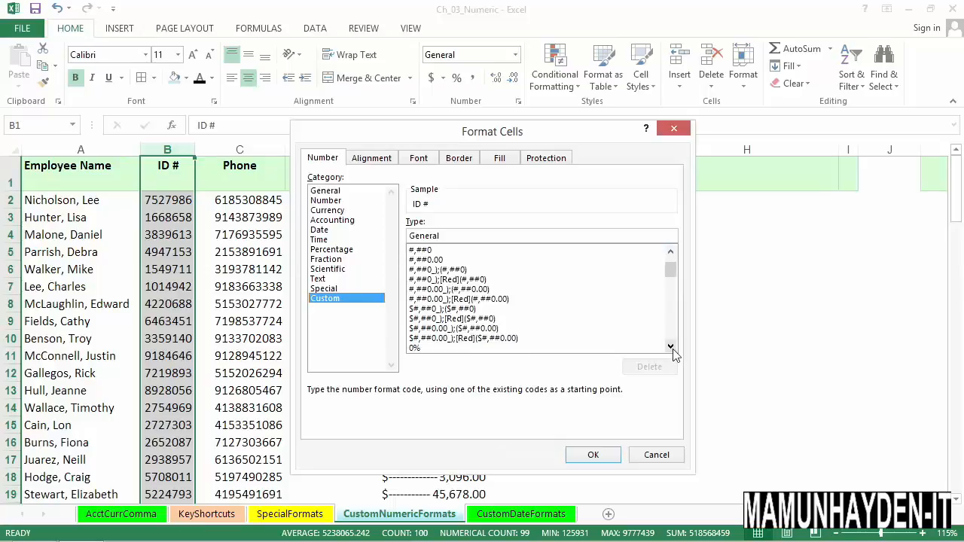
{"action": "left_click", "coordinate": [671, 347]}
{"action": "left_click", "coordinate": [670, 347]}
{"action": "left_click", "coordinate": [670, 347]}
{"action": "left_click", "coordinate": [670, 347]}
{"action": "left_click", "coordinate": [671, 347]}
{"action": "left_click", "coordinate": [670, 347]}
{"action": "left_click", "coordinate": [670, 348]}
{"action": "left_click", "coordinate": [670, 348]}
{"action": "left_click", "coordinate": [670, 348]}
{"action": "left_click", "coordinate": [670, 347]}
{"action": "left_click", "coordinate": [670, 347]}
{"action": "left_click", "coordinate": [670, 348]}
{"action": "left_click", "coordinate": [670, 348]}
{"action": "left_click", "coordinate": [670, 347]}
{"action": "left_click", "coordinate": [670, 347]}
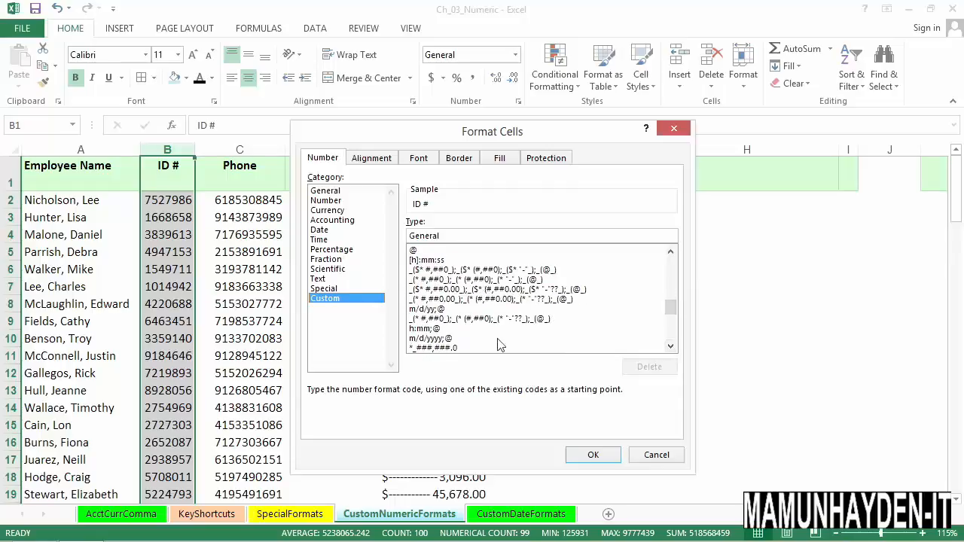
{"action": "left_click_drag", "start_coordinate": [672, 315], "coordinate": [670, 261]}
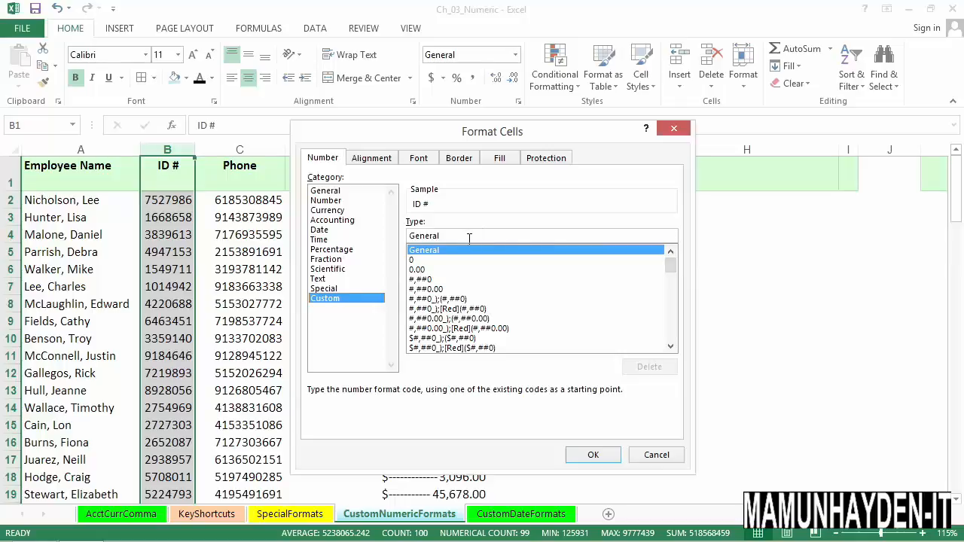
Apply the custom format 000-0000 to the ID # column and widen the column slightly.
{"action": "left_click_drag", "start_coordinate": [469, 238], "coordinate": [403, 238]}
{"action": "type", "text": "000-0000"}
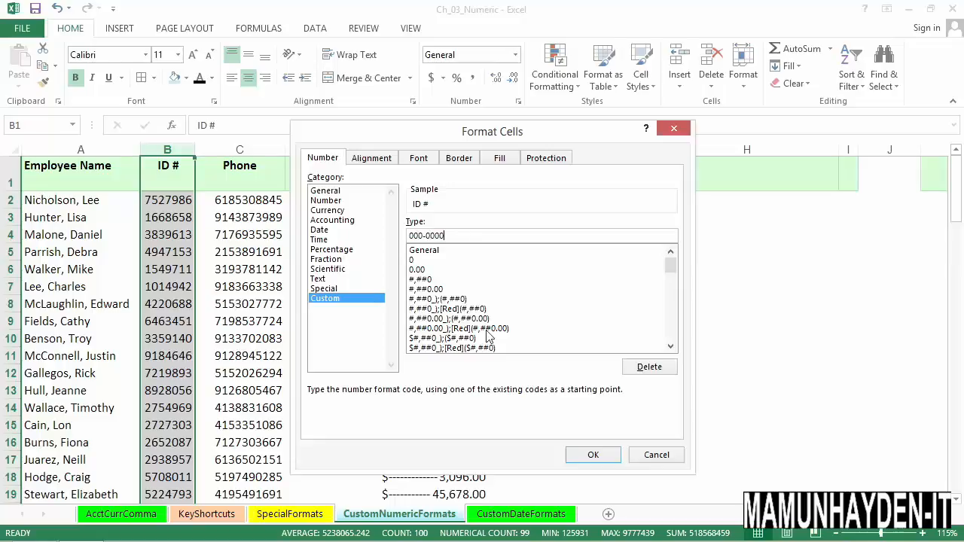
{"action": "left_click", "coordinate": [592, 454]}
{"action": "left_click_drag", "start_coordinate": [196, 154], "coordinate": [201, 155]}
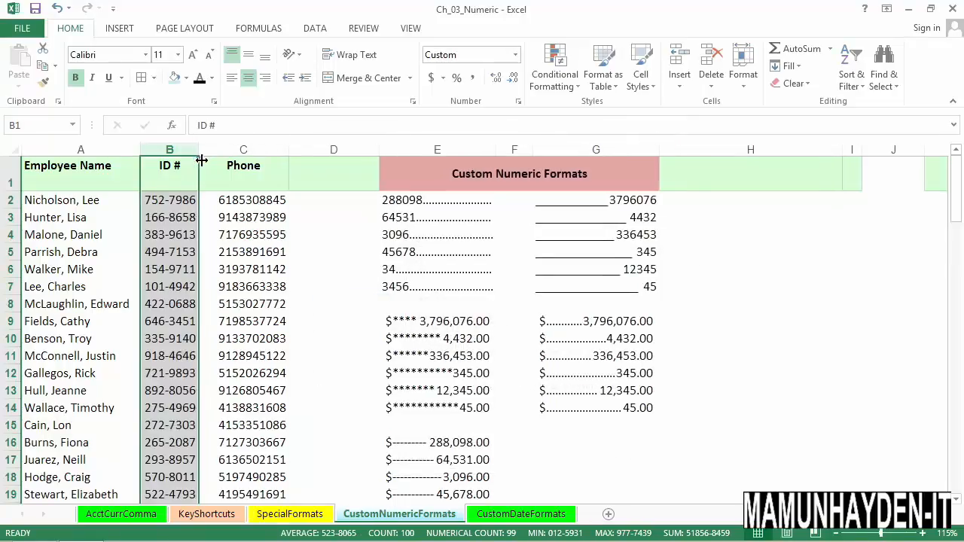
Replace the employee ID number in cell B2 with a new seven-digit number.
{"action": "left_click", "coordinate": [175, 201]}
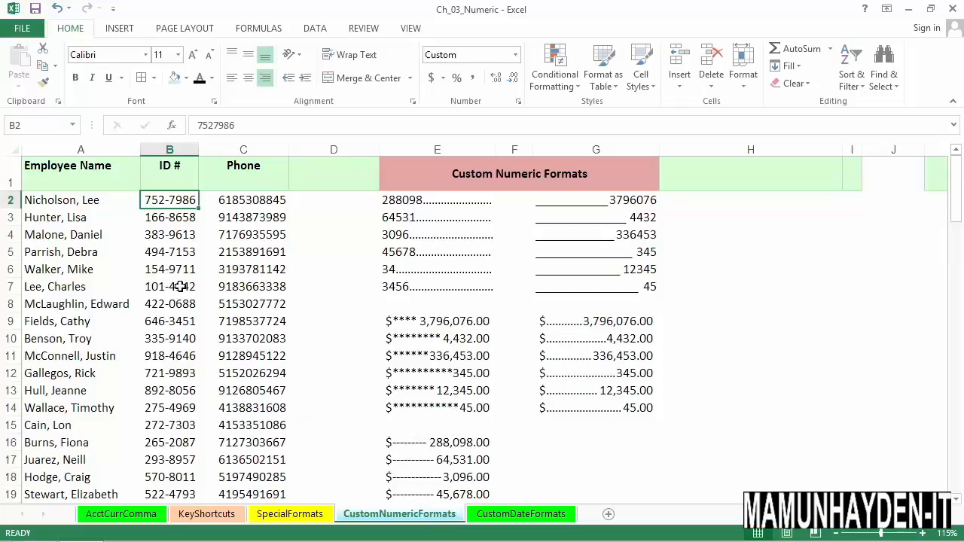
{"action": "key", "text": "Delete"}
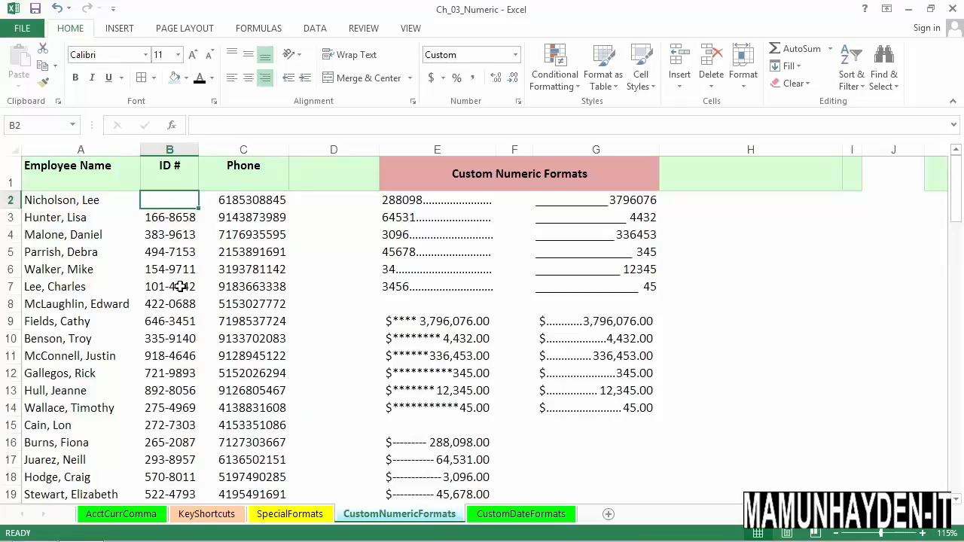
{"action": "type", "text": "7463524"}
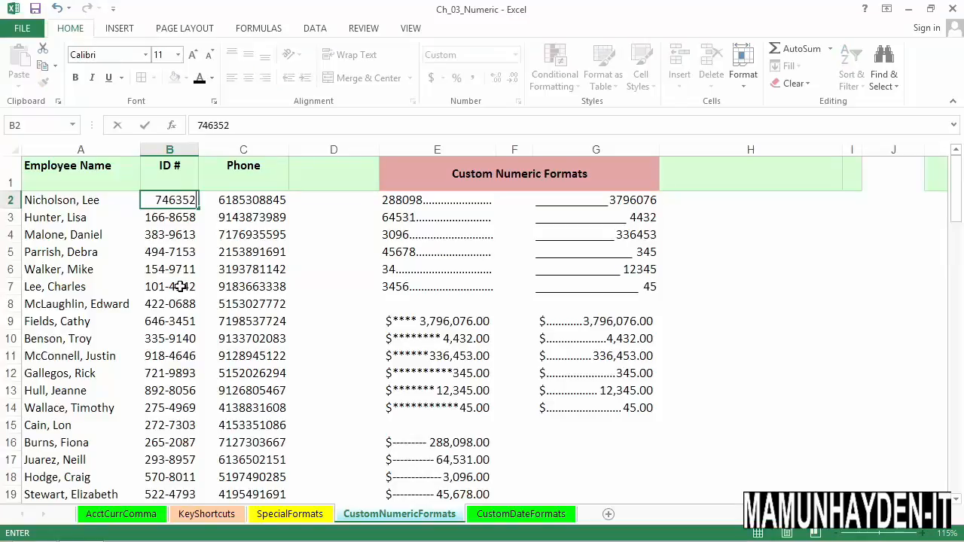
{"action": "key", "text": "Return"}
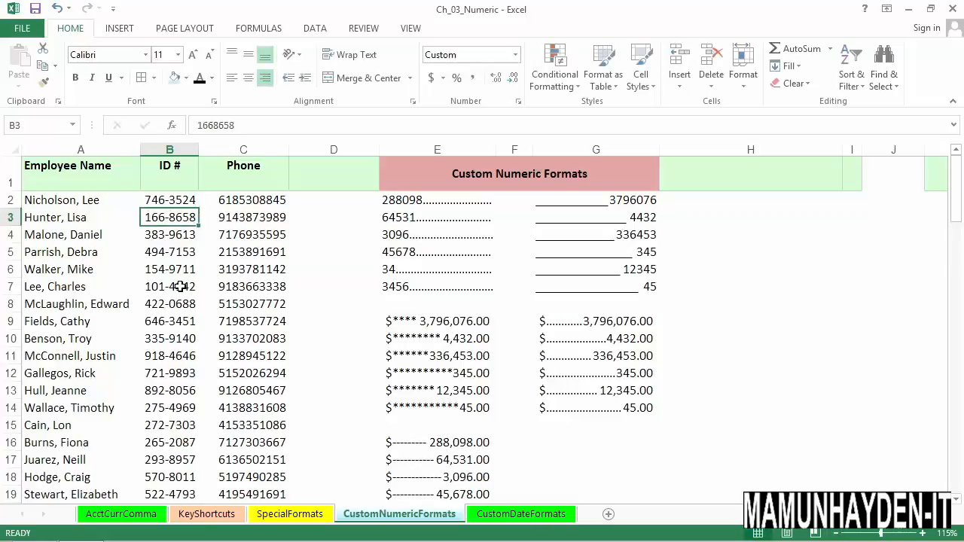
Apply the custom number format 000"."000"."0000 to the Phone column, copying the format code before confirming.
{"action": "left_click", "coordinate": [266, 154]}
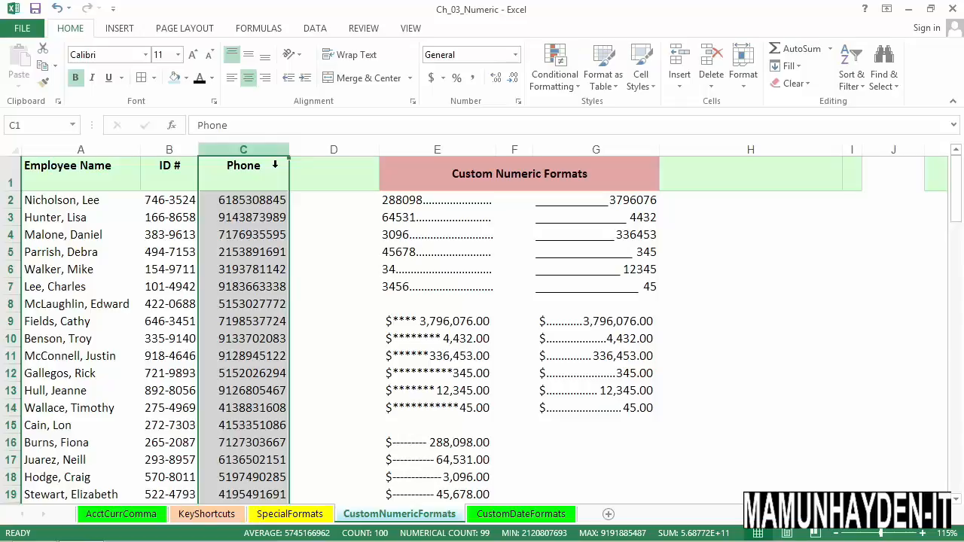
{"action": "key", "text": "ctrl+1"}
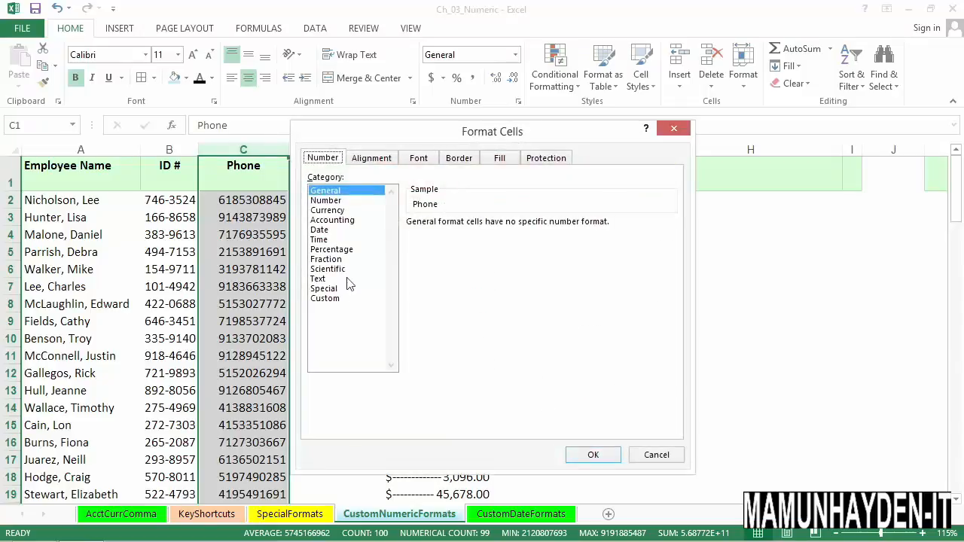
{"action": "left_click", "coordinate": [331, 299]}
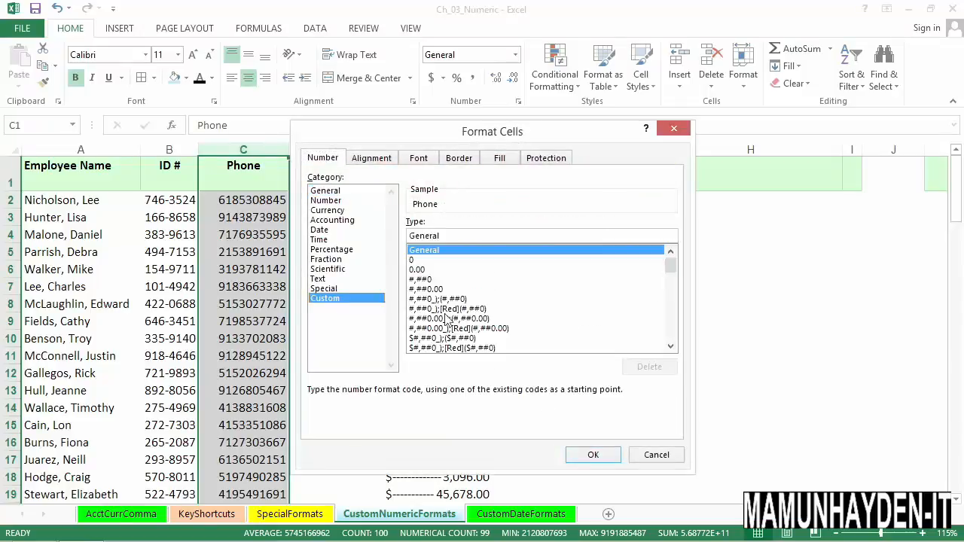
{"action": "left_click", "coordinate": [407, 236]}
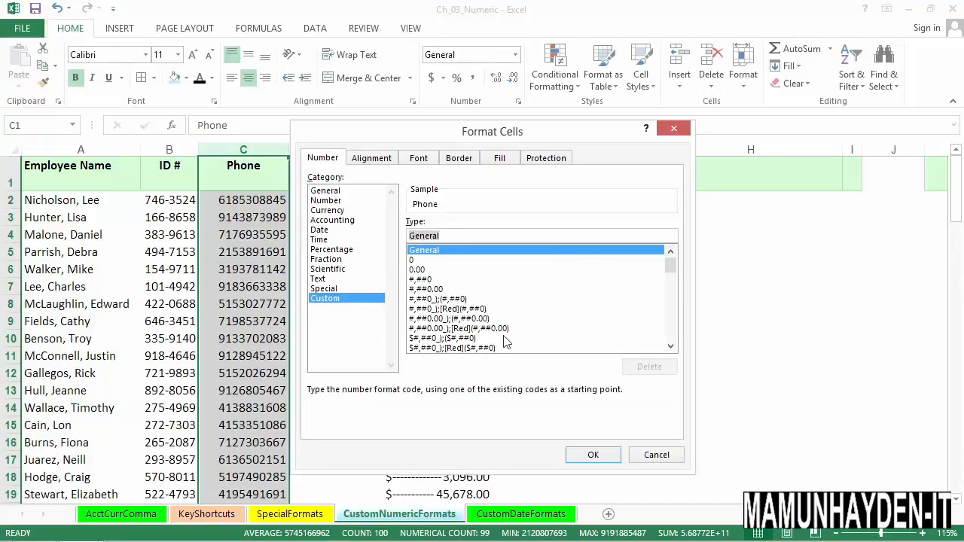
{"action": "key", "text": "ctrl+a"}
{"action": "type", "text": "00"}
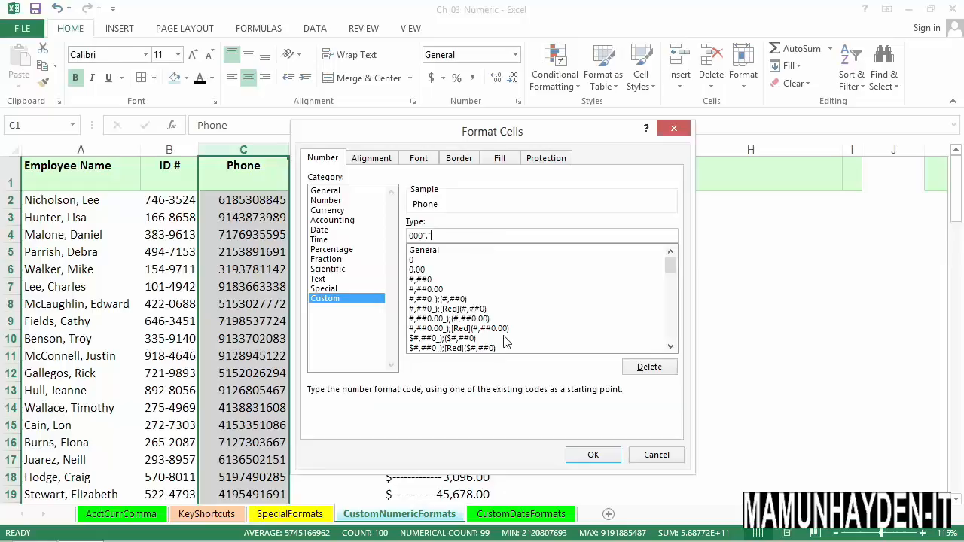
{"action": "type", "text": "000\".\"0000"}
{"action": "left_click_drag", "start_coordinate": [474, 235], "coordinate": [409, 237]}
{"action": "key", "text": "ctrl+c"}
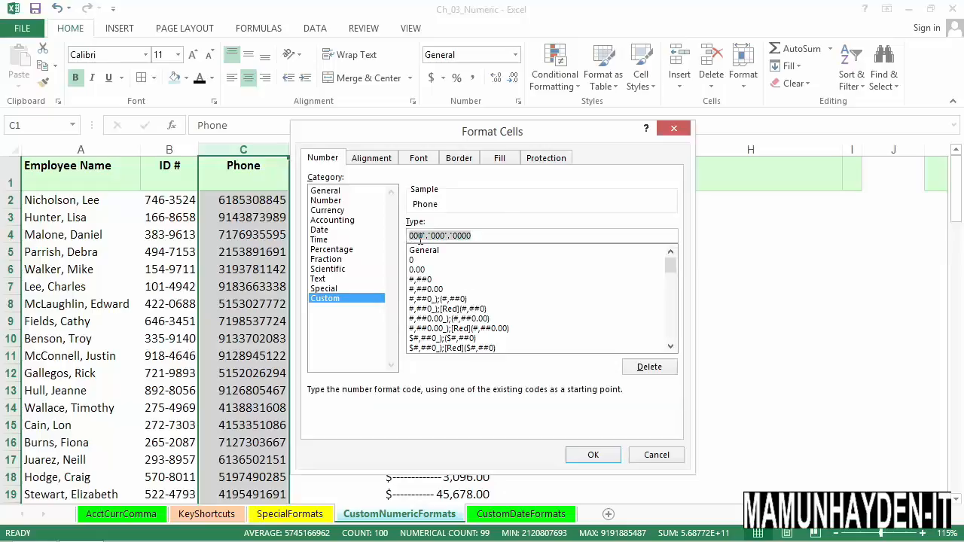
{"action": "left_click", "coordinate": [593, 455]}
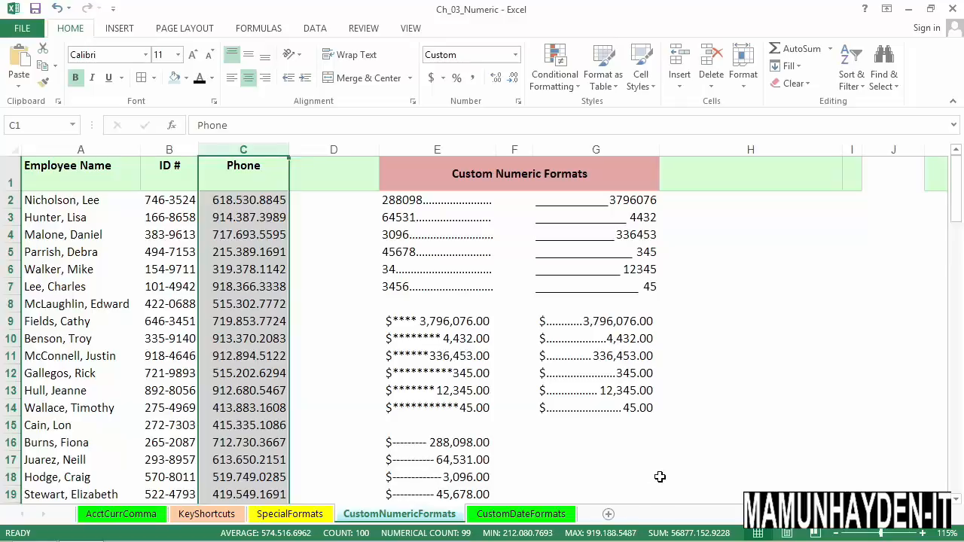
{"action": "left_click", "coordinate": [277, 200]}
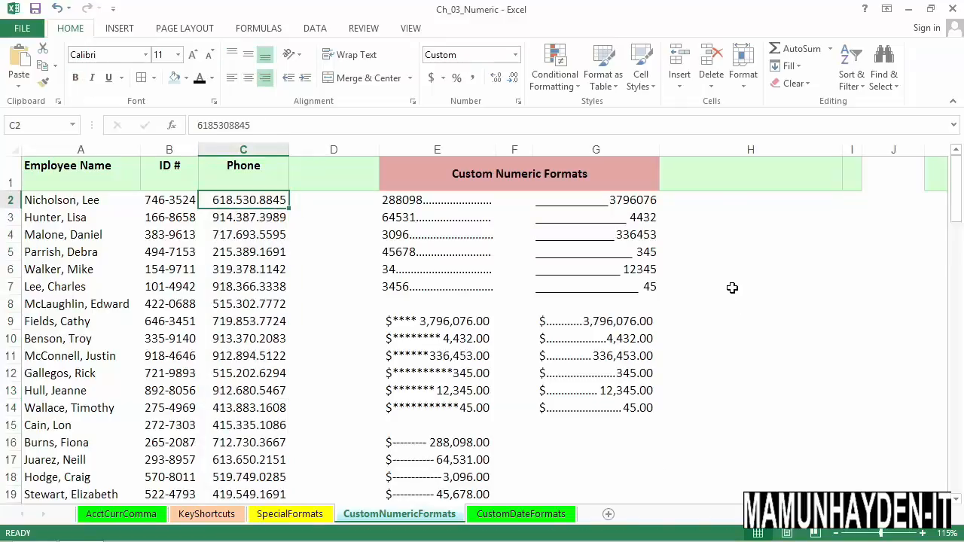
Paste the copied phone format code into cell D2 with column D widened, and narrow the column again.
{"action": "left_click_drag", "start_coordinate": [379, 149], "coordinate": [486, 174]}
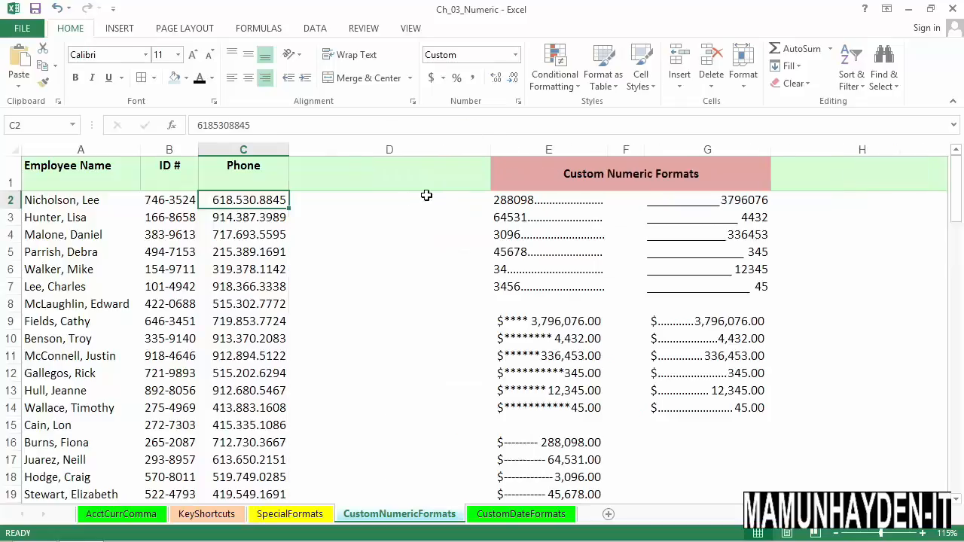
{"action": "left_click", "coordinate": [357, 202]}
{"action": "key", "text": "ctrl+v"}
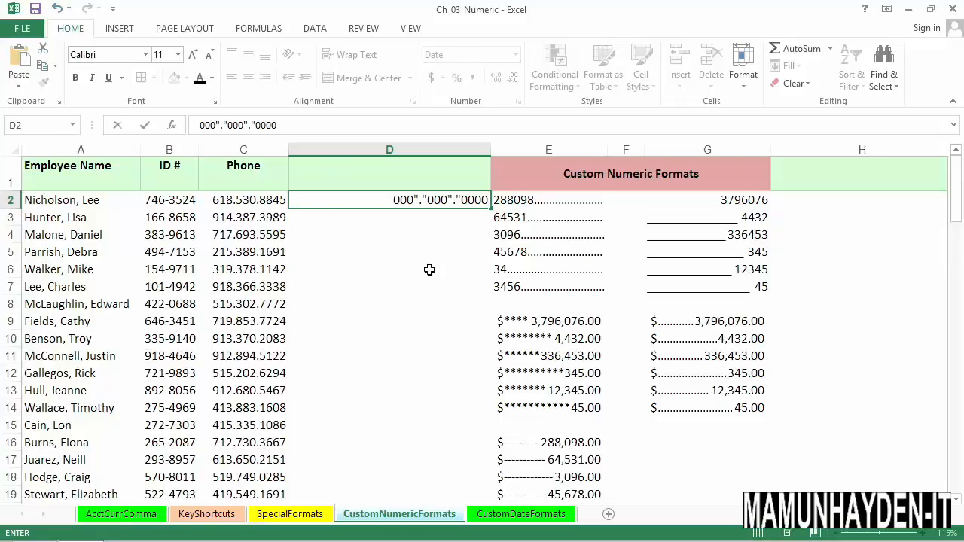
{"action": "key", "text": "Return"}
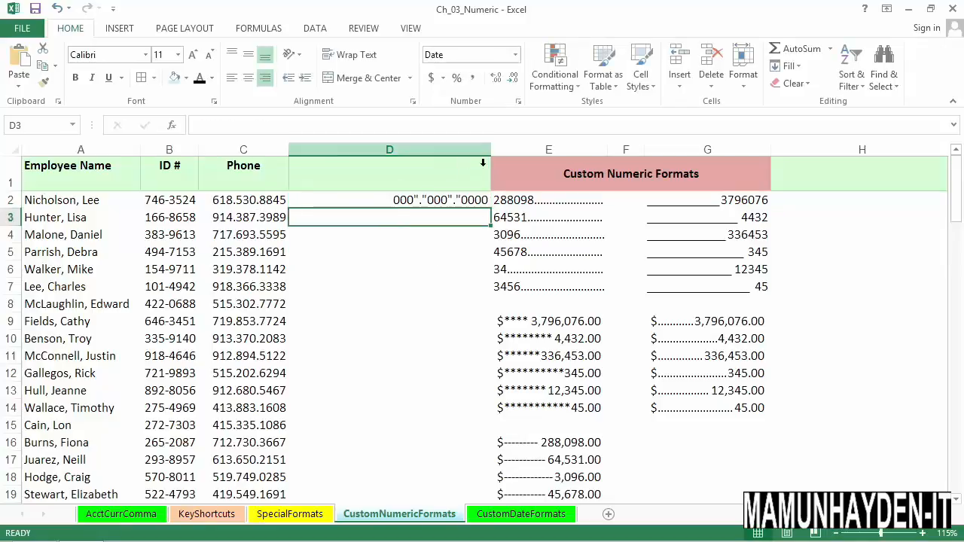
{"action": "left_click_drag", "start_coordinate": [494, 157], "coordinate": [371, 157]}
{"action": "left_click", "coordinate": [704, 390]}
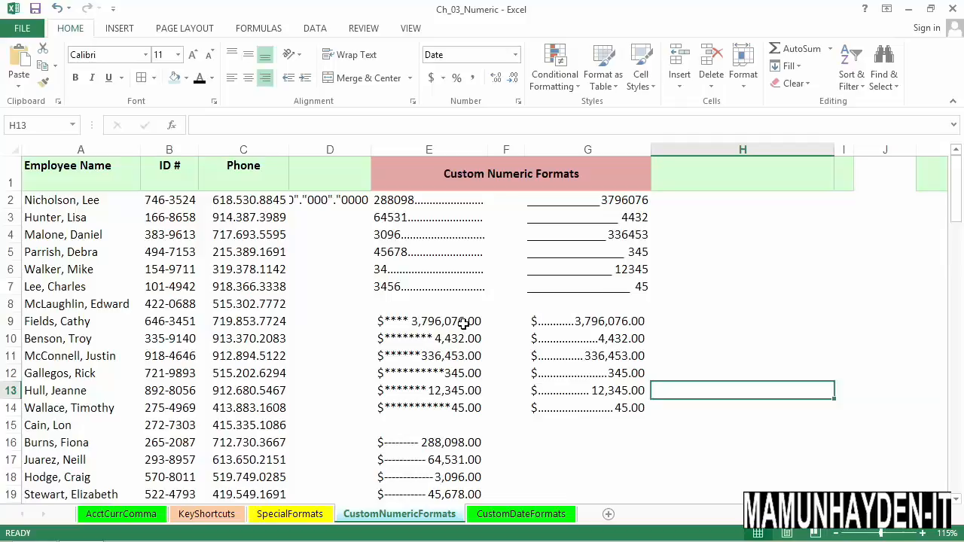
Change the custom number format of cell E2 to General*+ so plus signs fill the rest of the cell.
{"action": "left_click", "coordinate": [449, 205]}
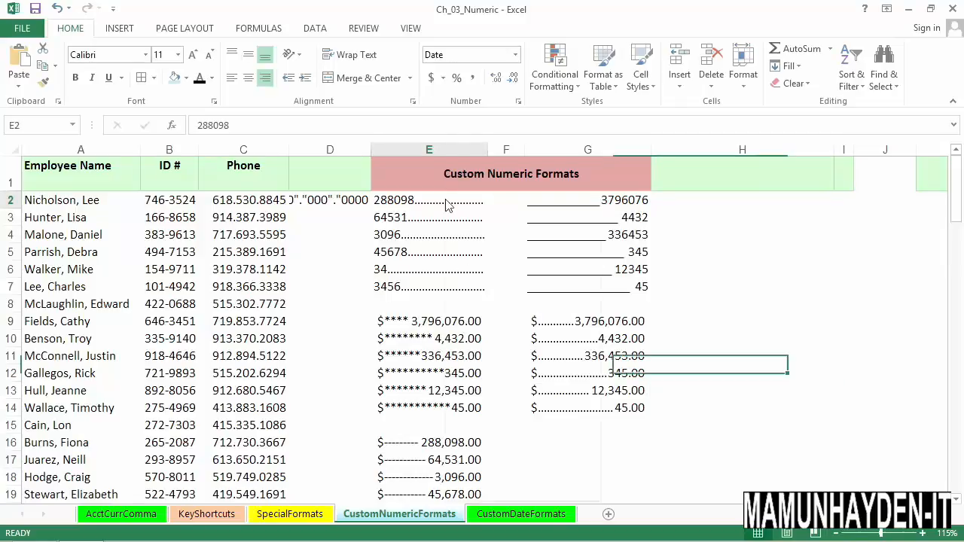
{"action": "right_click", "coordinate": [450, 206]}
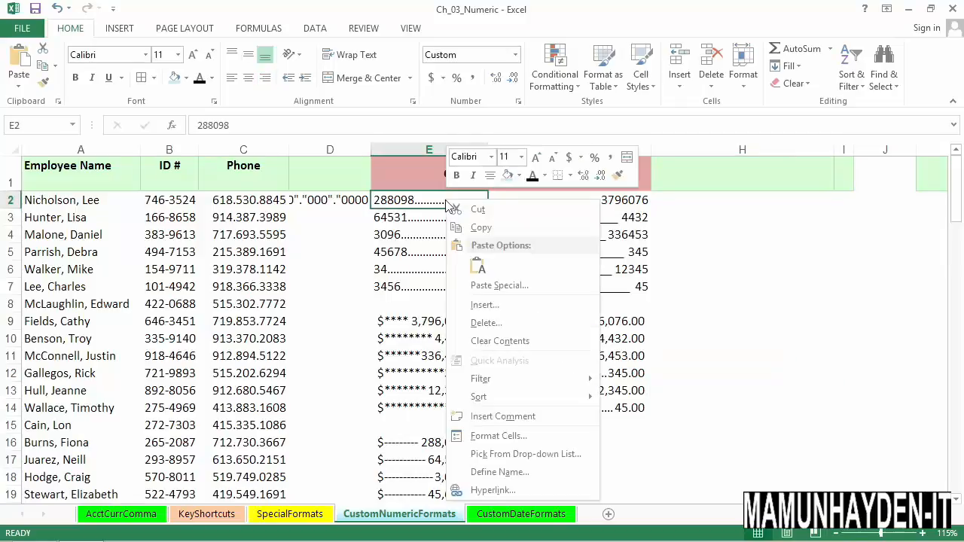
{"action": "left_click", "coordinate": [482, 437]}
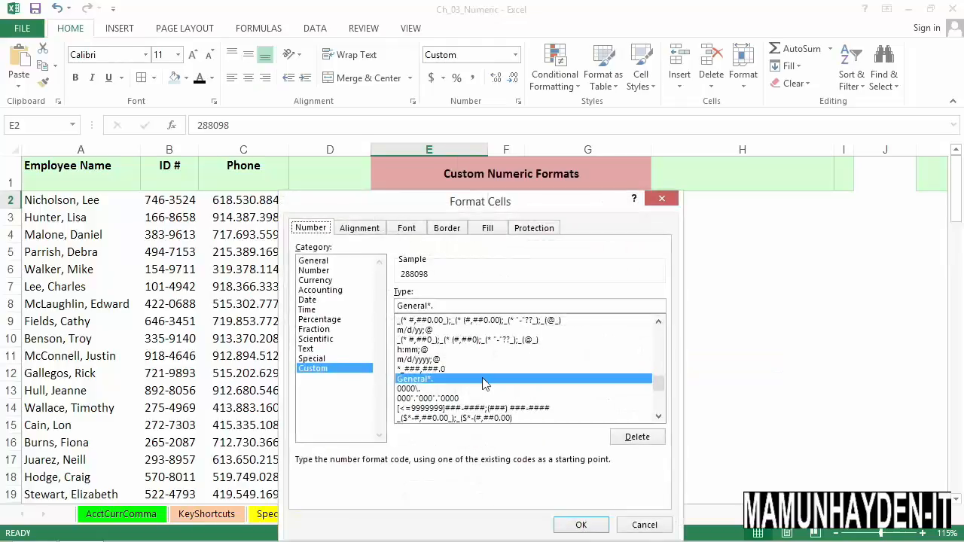
{"action": "left_click_drag", "start_coordinate": [560, 208], "coordinate": [790, 181]}
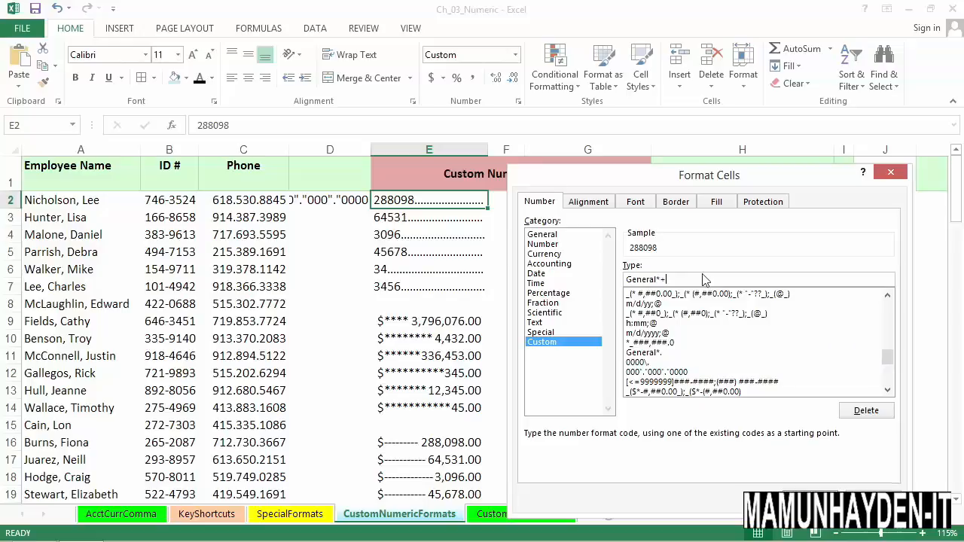
{"action": "key", "text": "Return"}
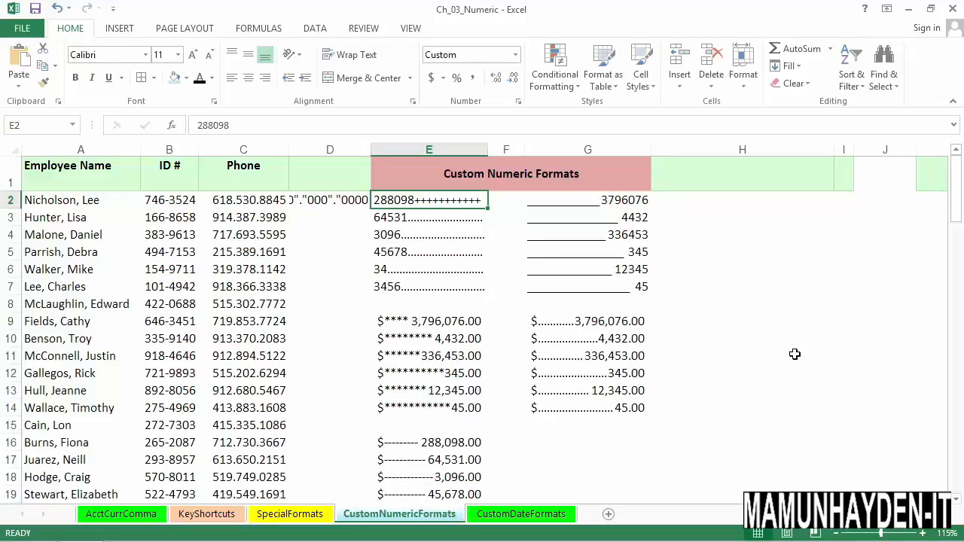
Open the number format of cell G2 and examine the custom code that draws the leading line before the number.
{"action": "scroll", "coordinate": [793, 354], "scroll_direction": "up", "scroll_amount": 2}
{"action": "scroll", "coordinate": [795, 342], "scroll_direction": "up", "scroll_amount": 2}
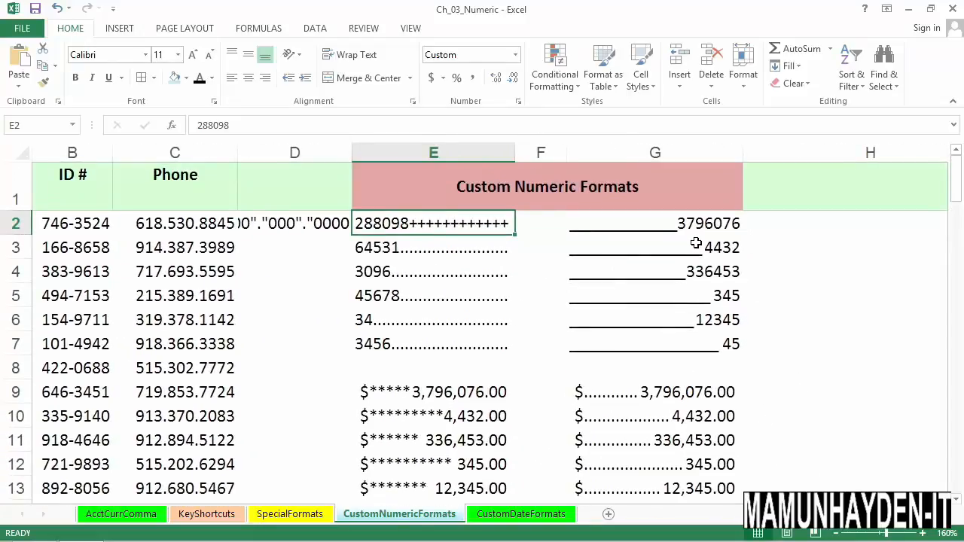
{"action": "left_click", "coordinate": [688, 227]}
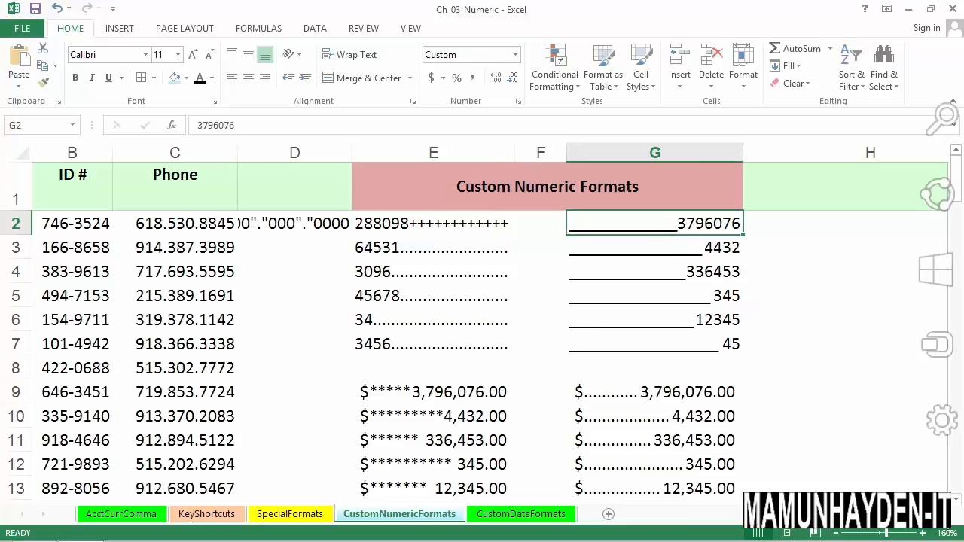
{"action": "scroll", "coordinate": [482, 324], "scroll_direction": "right", "scroll_amount": 1}
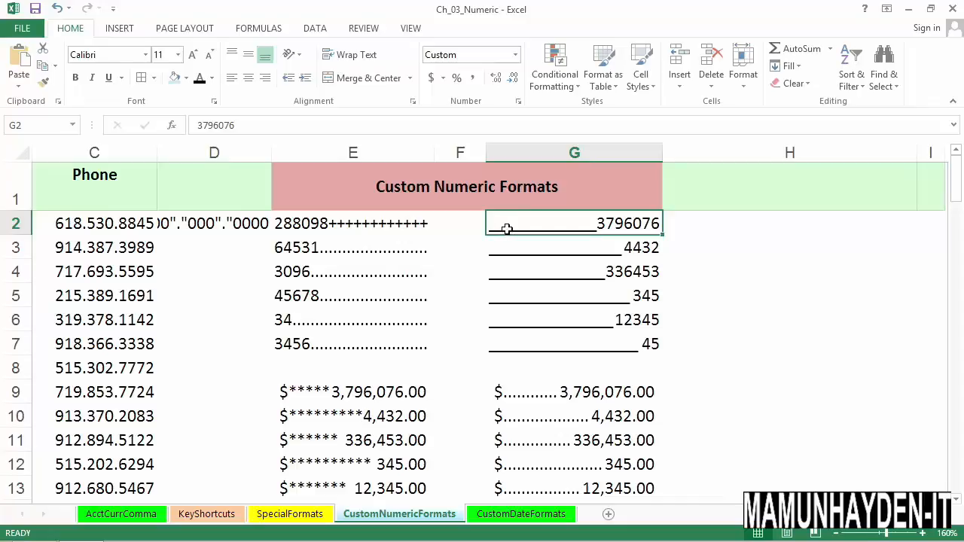
{"action": "key", "text": "ctrl+1"}
{"action": "left_click_drag", "start_coordinate": [448, 140], "coordinate": [824, 132]}
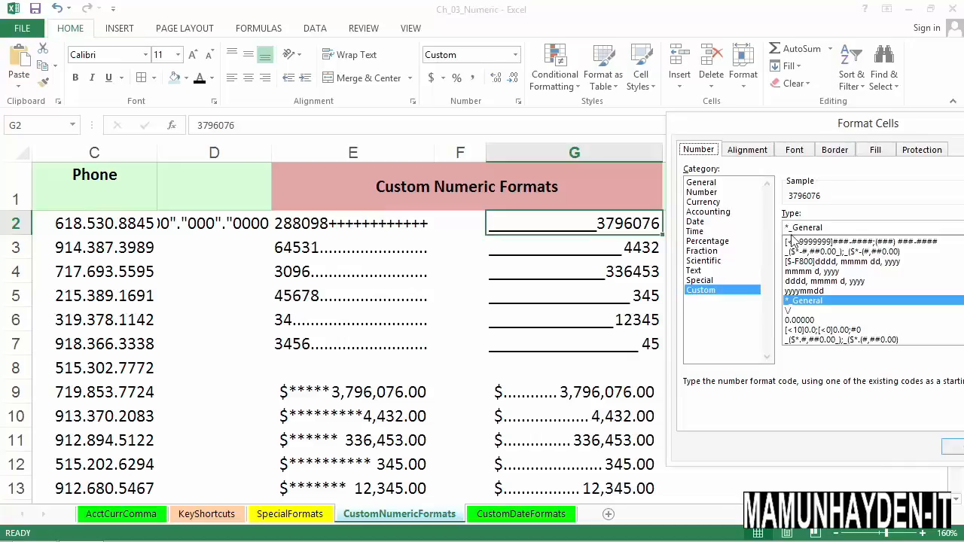
{"action": "left_click_drag", "start_coordinate": [891, 133], "coordinate": [788, 137]}
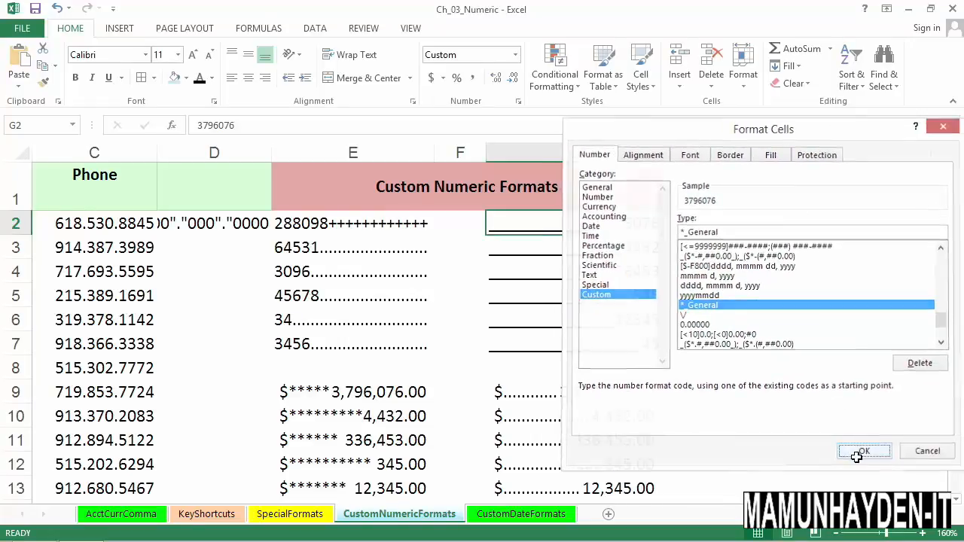
Close the number format of G2, open that of cell E9 and examine the positive and negative sections of its asterisk-fill code.
{"action": "left_click", "coordinate": [856, 454]}
{"action": "left_click", "coordinate": [391, 401]}
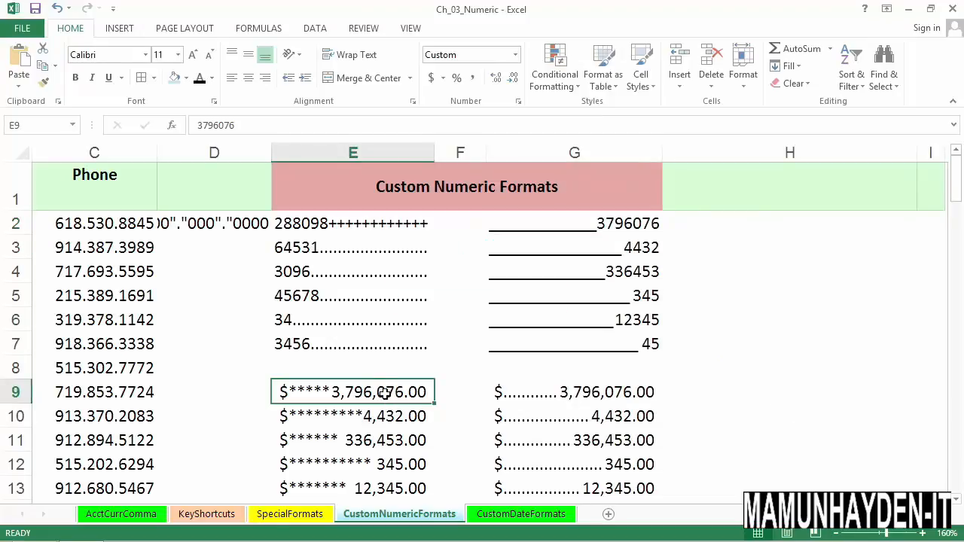
{"action": "right_click", "coordinate": [384, 397]}
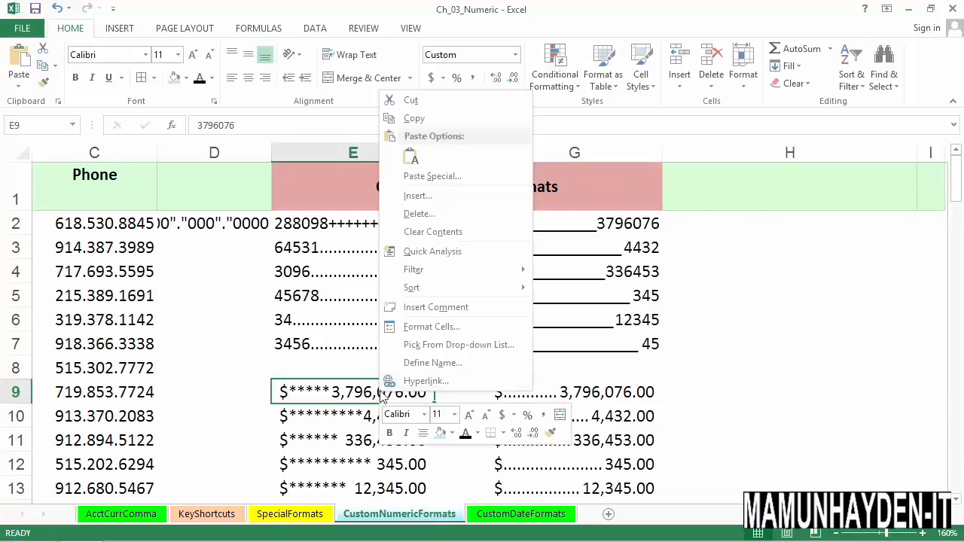
{"action": "left_click", "coordinate": [444, 329]}
{"action": "left_click_drag", "start_coordinate": [497, 154], "coordinate": [704, 180]}
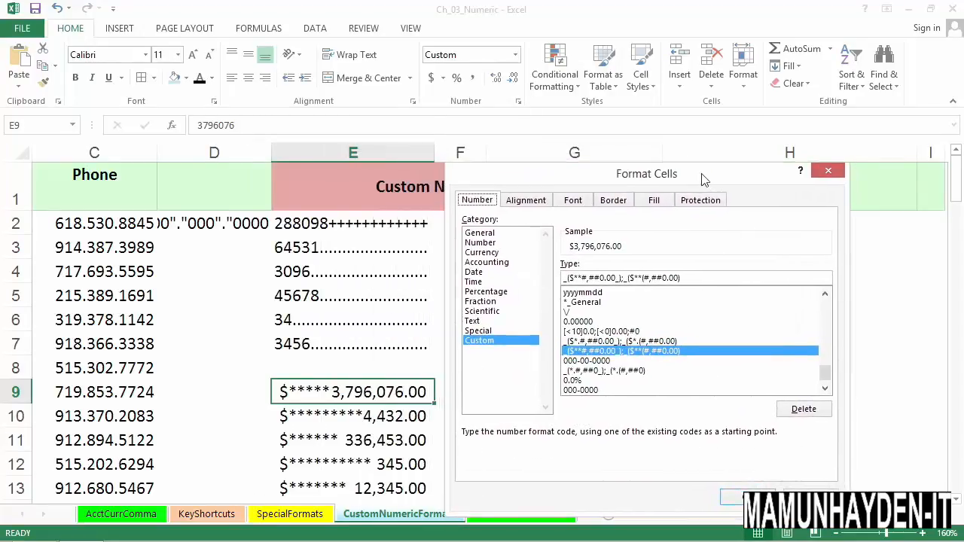
{"action": "left_click", "coordinate": [585, 279]}
{"action": "left_click_drag", "start_coordinate": [623, 278], "coordinate": [564, 278]}
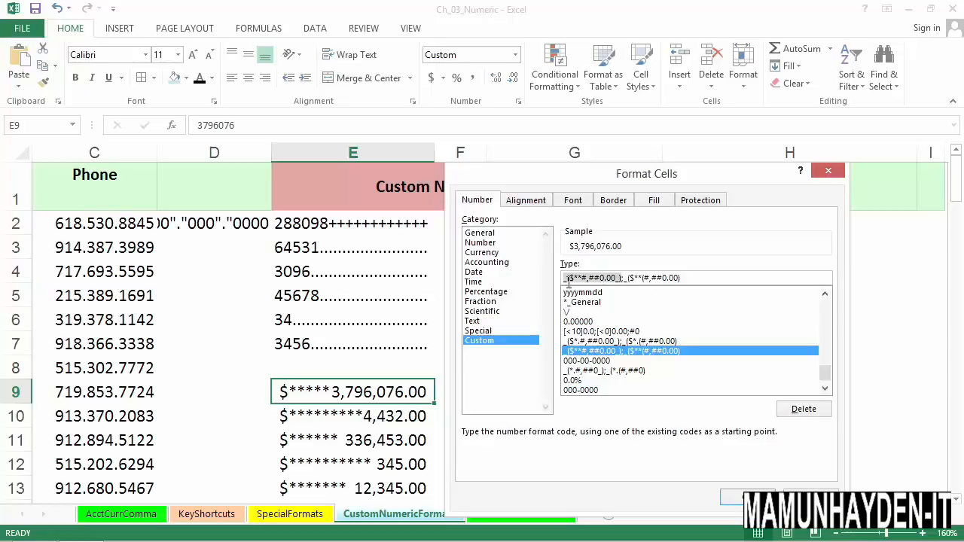
{"action": "left_click", "coordinate": [690, 287]}
{"action": "mouse_move", "coordinate": [690, 287]}
{"action": "left_mouse_down"}
{"action": "mouse_move", "coordinate": [631, 287]}
{"action": "mouse_move", "coordinate": [689, 282]}
{"action": "left_mouse_up"}
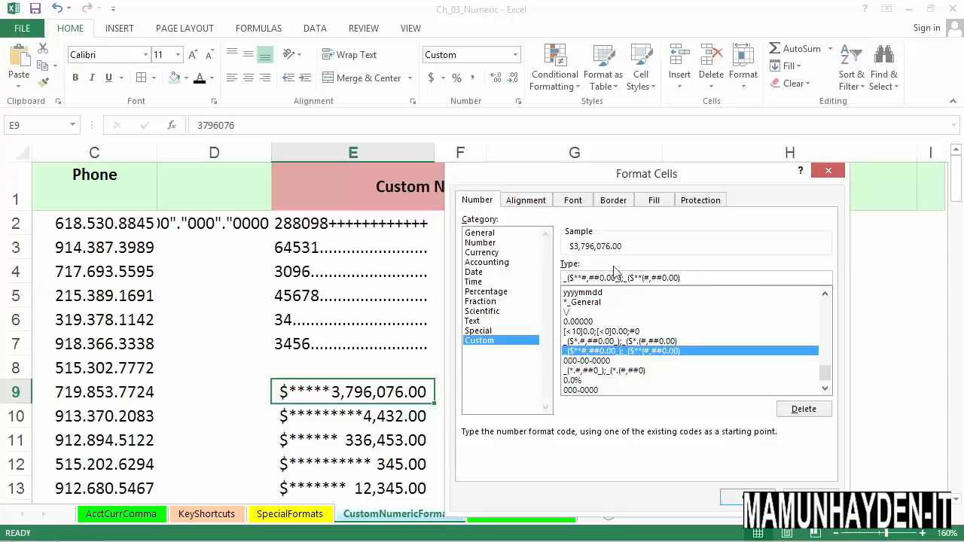
Preview other custom format codes for E9, including 000-00-0000 and _(*.#,##0_);_(*.(#,##0), and leave the dialog without applying any.
{"action": "left_click", "coordinate": [594, 343]}
{"action": "left_click", "coordinate": [613, 361]}
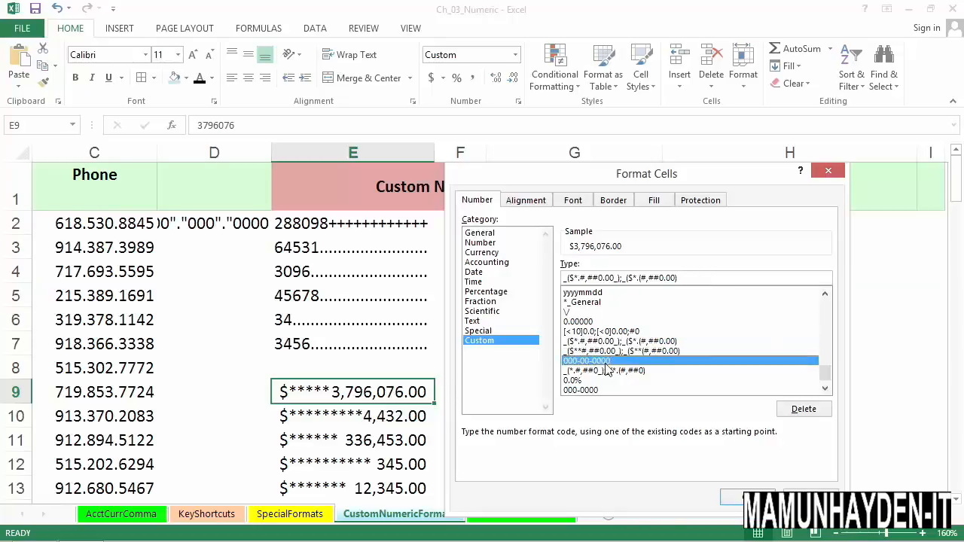
{"action": "left_click", "coordinate": [613, 371]}
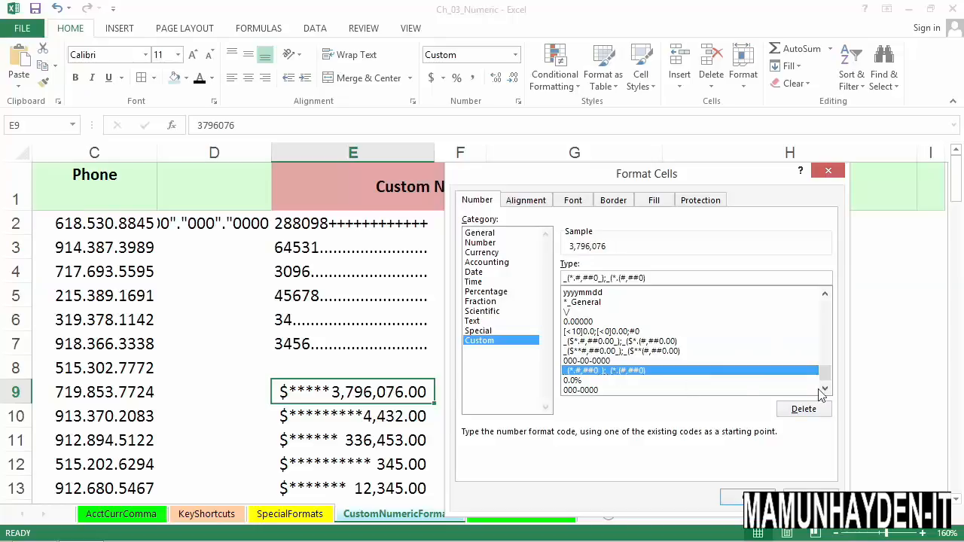
{"action": "left_click_drag", "start_coordinate": [826, 380], "coordinate": [823, 347]}
{"action": "left_click", "coordinate": [664, 334]}
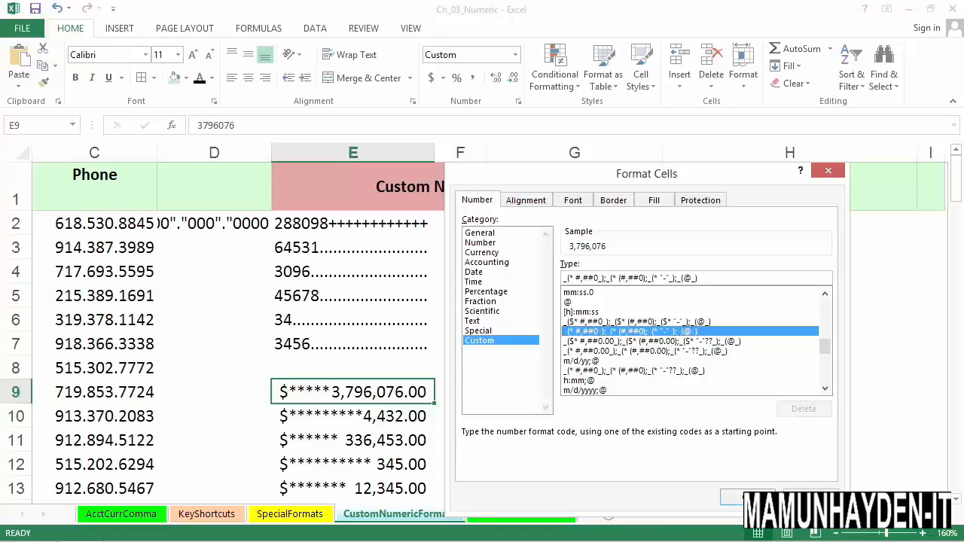
{"action": "left_click", "coordinate": [734, 497]}
Select cell G9, then examine the fill formats further down the sheet through the Salesperson, Units and Amount table.
{"action": "left_click", "coordinate": [620, 398]}
{"action": "scroll", "coordinate": [684, 419], "scroll_direction": "down", "scroll_amount": 3}
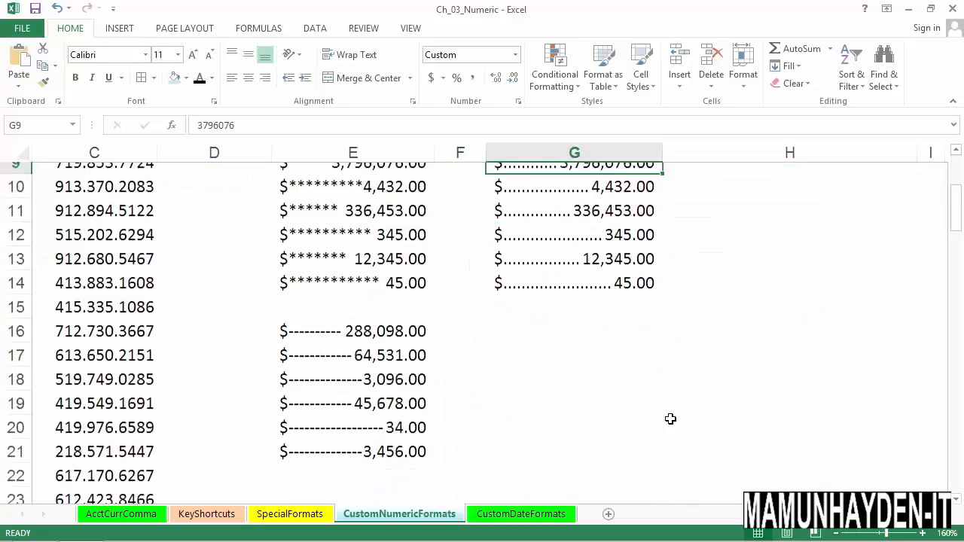
{"action": "scroll", "coordinate": [670, 415], "scroll_direction": "down", "scroll_amount": 1}
{"action": "scroll", "coordinate": [703, 388], "scroll_direction": "down", "scroll_amount": 1}
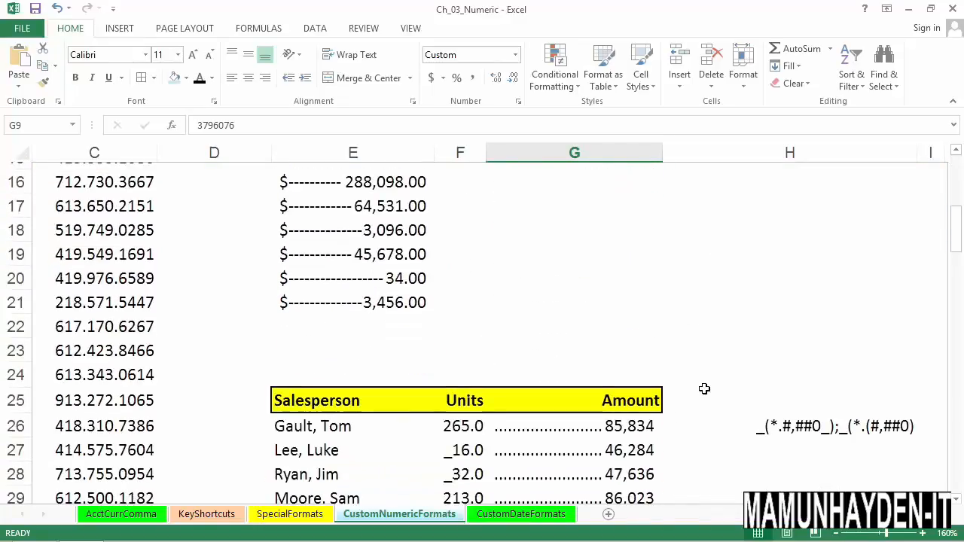
{"action": "scroll", "coordinate": [704, 388], "scroll_direction": "down", "scroll_amount": 2}
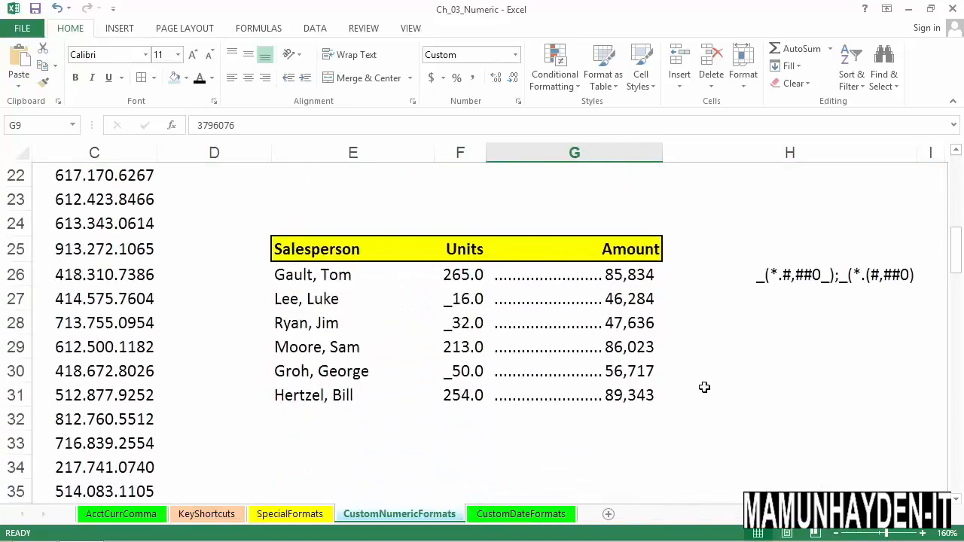